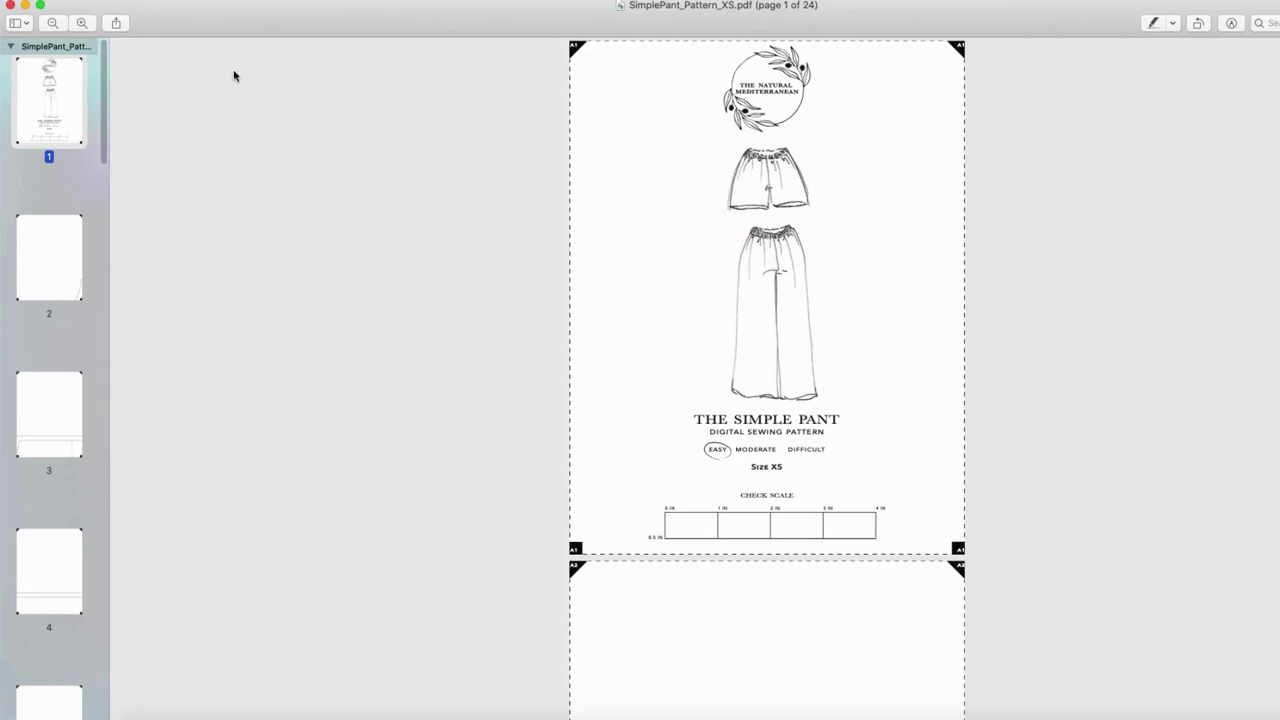
Open the print settings for the SimplePant XS pattern PDF from the File menu.
click(110, 0)
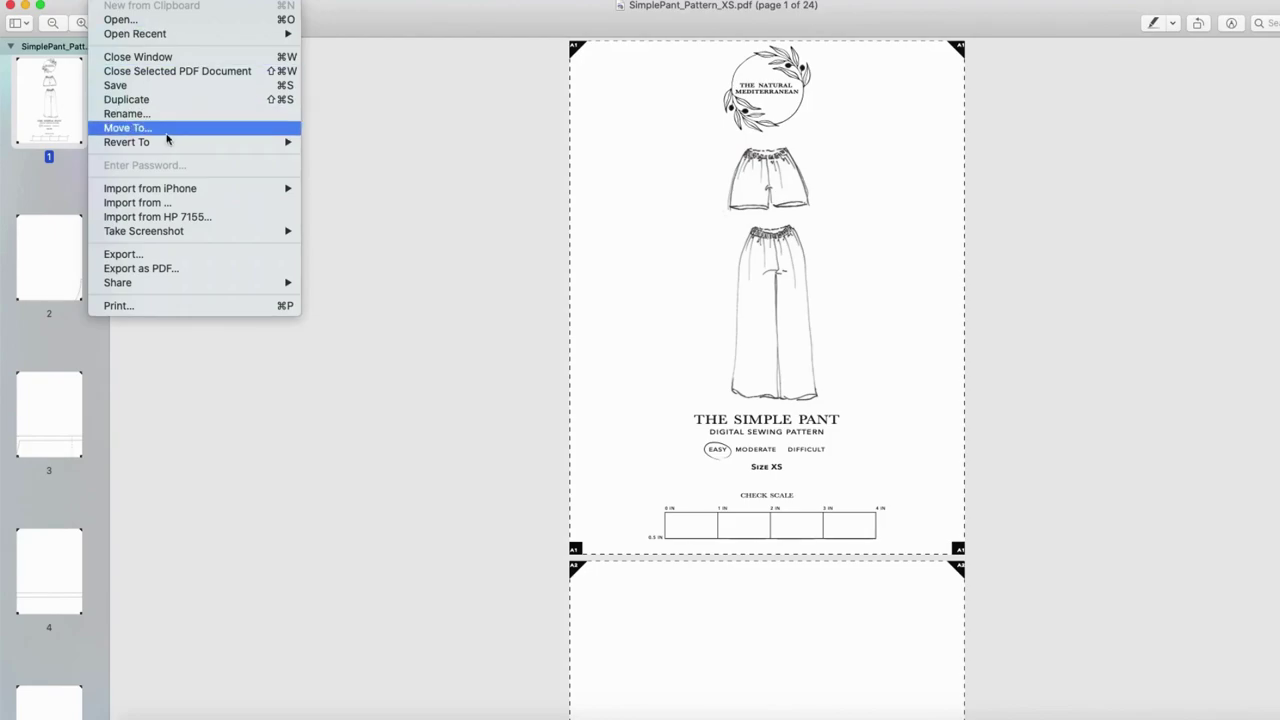
click(173, 306)
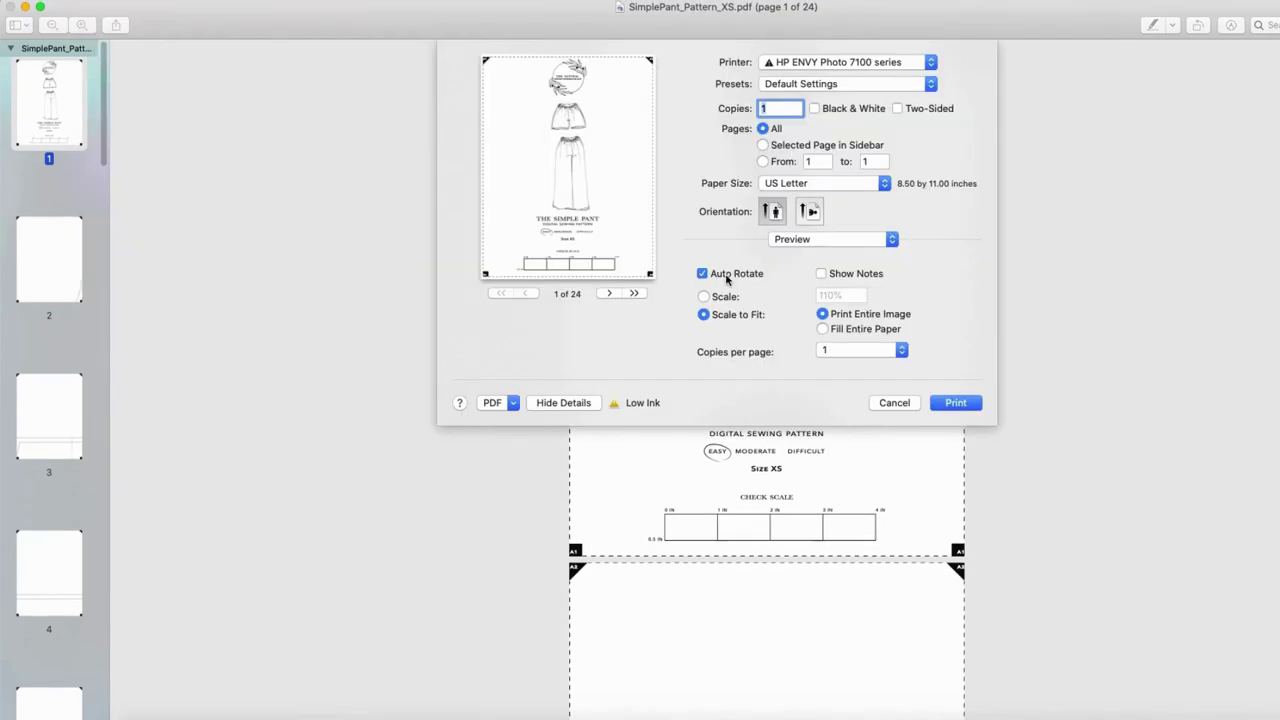